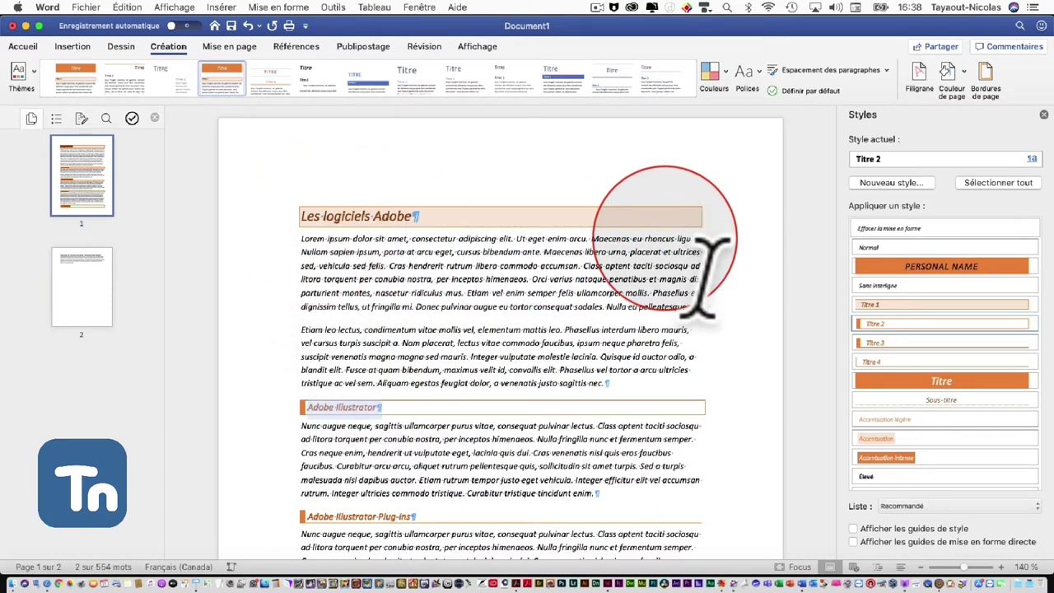
Apply the blue Création design so headings like 'LES LOGICIELS ADOBE' sit on blue shaded bars
{"action": "left_click", "coordinate": [365, 83]}
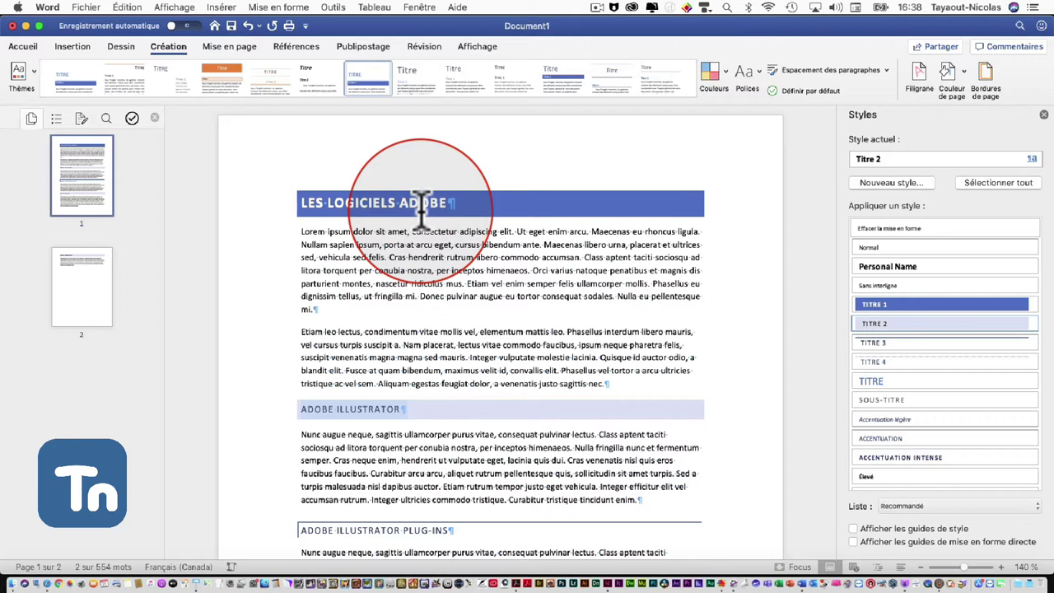
Switch to the Accueil tab and browse the full paragraph styles gallery
{"action": "left_click", "coordinate": [30, 51]}
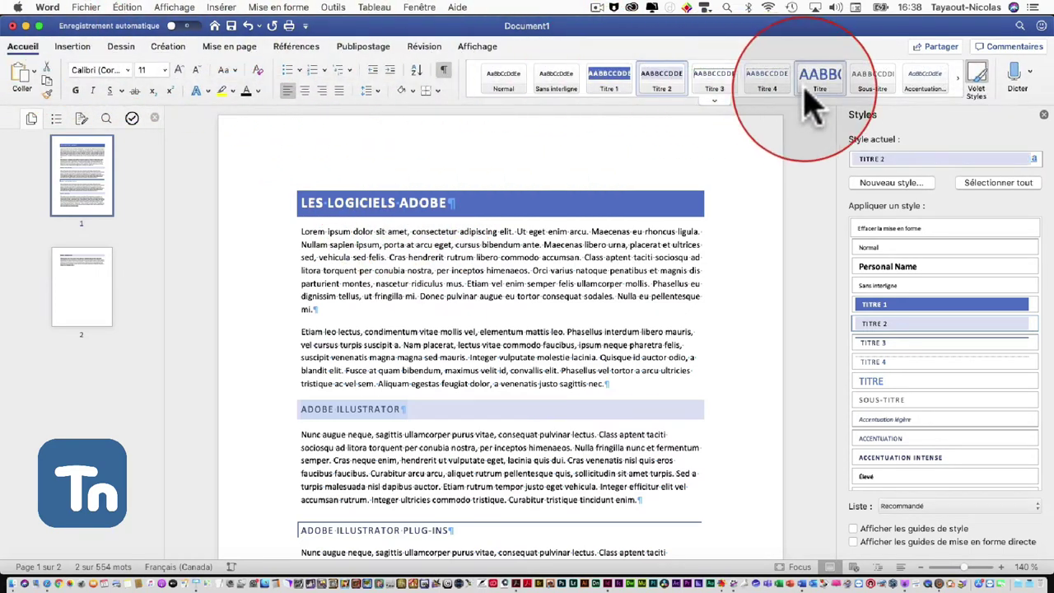
{"action": "left_click", "coordinate": [714, 97]}
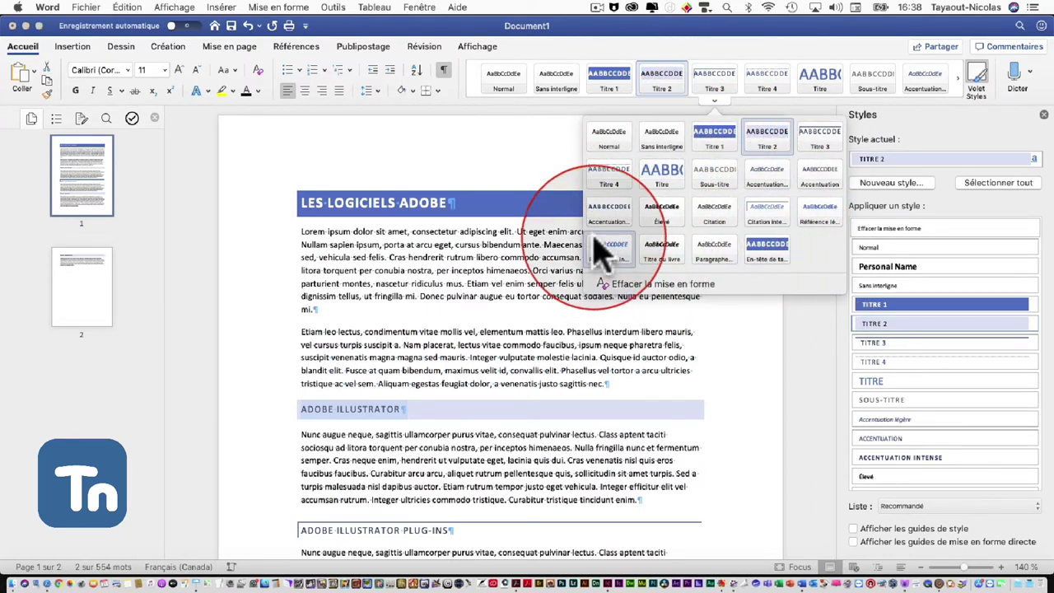
{"action": "left_click", "coordinate": [736, 343]}
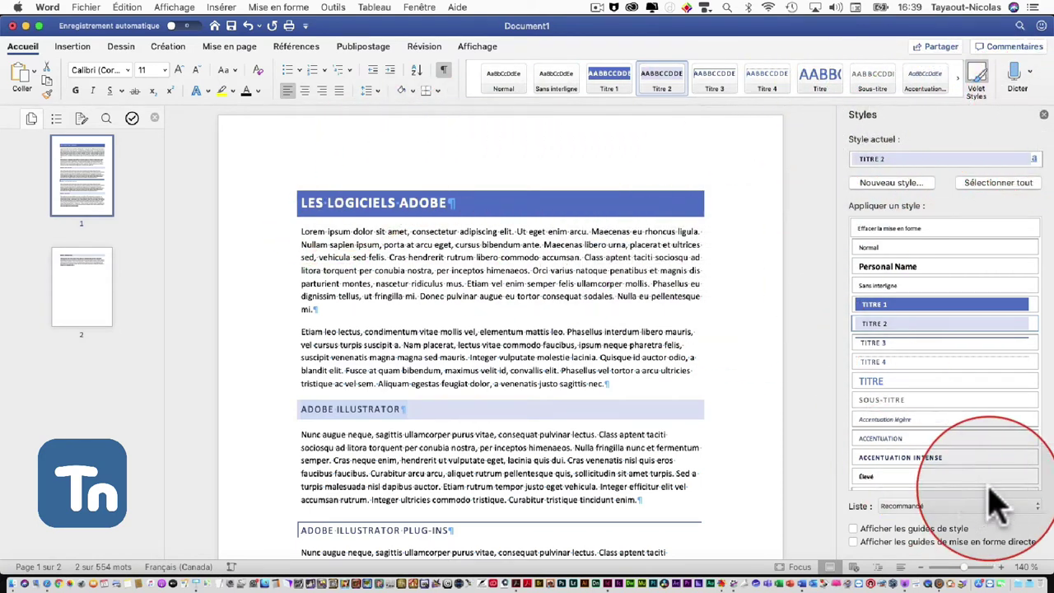
Toggle the Volet Styles so the Styles pane listing Titre 1 to Titre 4 sits beside the document
{"action": "left_click", "coordinate": [977, 81]}
{"action": "left_click", "coordinate": [979, 82]}
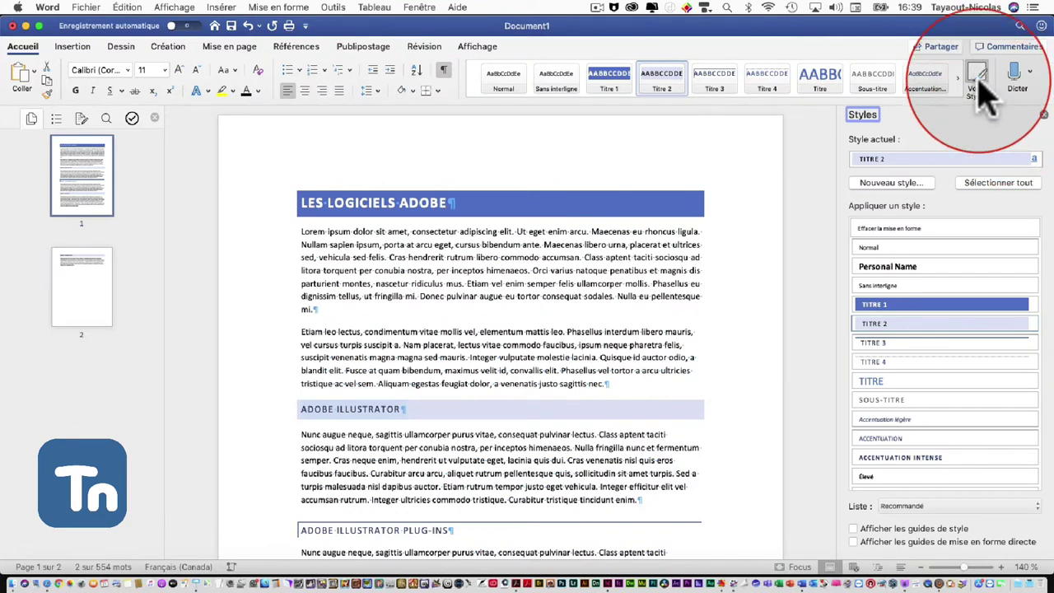
{"action": "left_click", "coordinate": [1043, 116]}
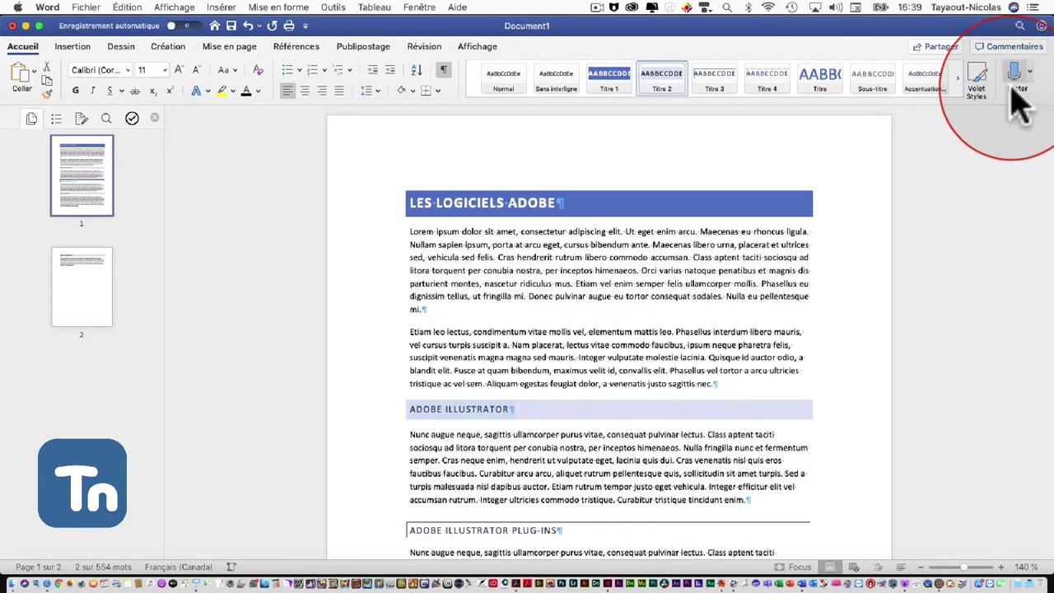
{"action": "left_click", "coordinate": [979, 84]}
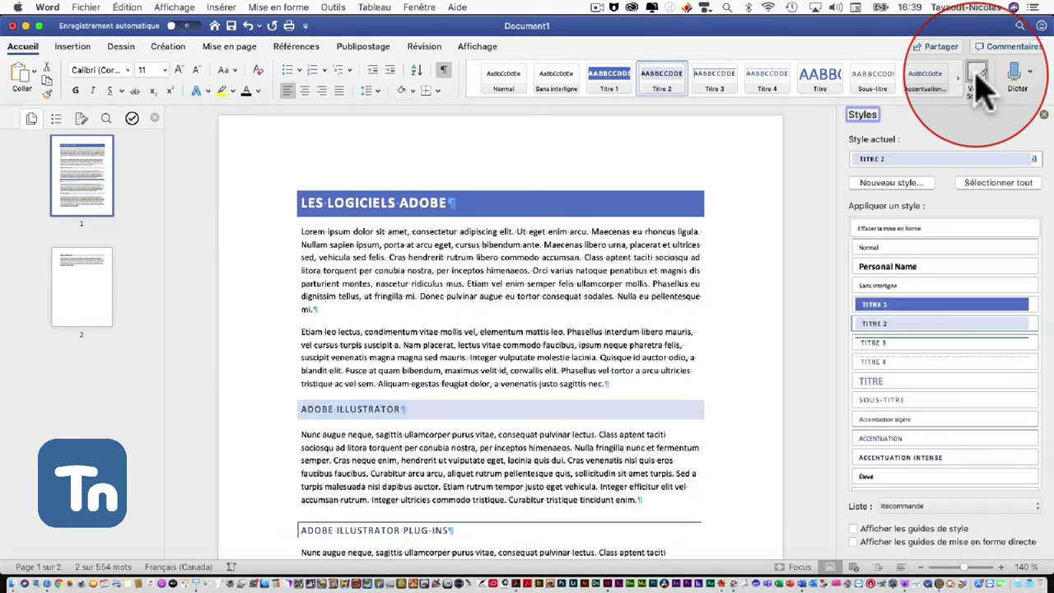
{"action": "left_click", "coordinate": [980, 80]}
{"action": "left_click", "coordinate": [980, 83]}
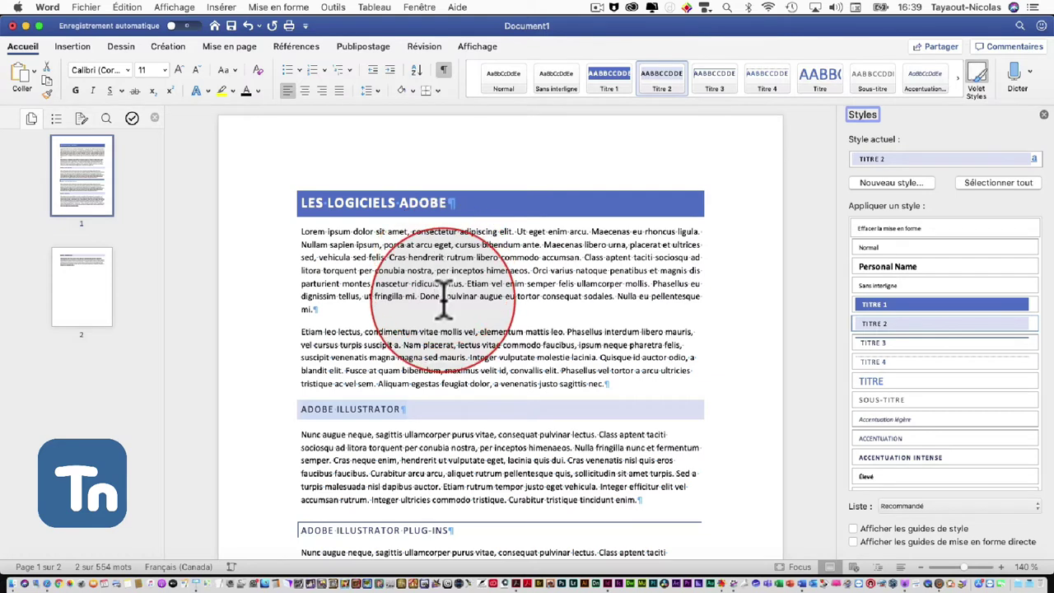
{"action": "scroll", "coordinate": [444, 272], "scroll_direction": "down", "scroll_amount": 2}
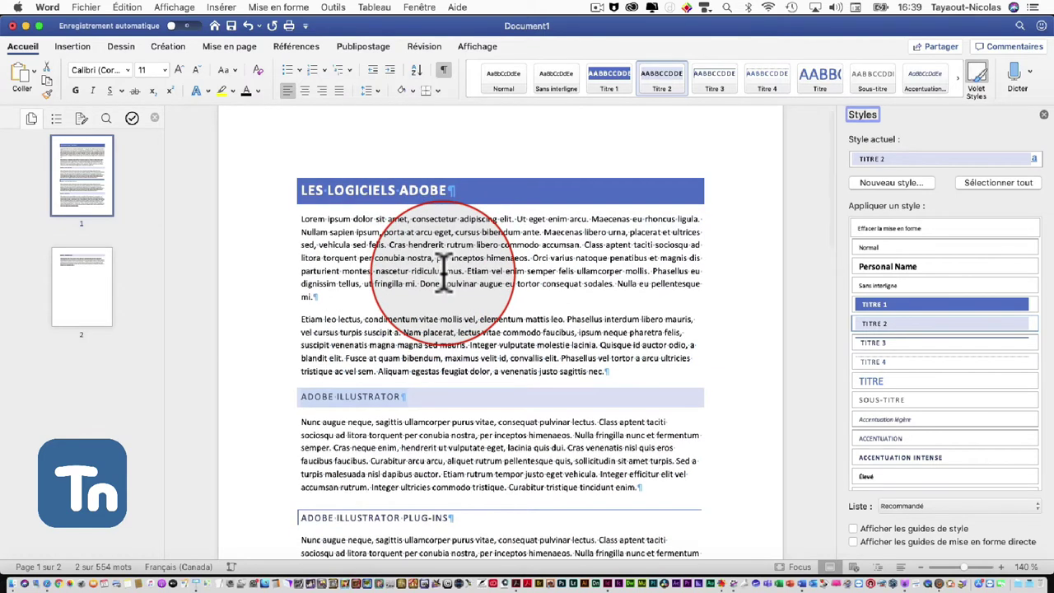
{"action": "scroll", "coordinate": [445, 268], "scroll_direction": "down", "scroll_amount": 1}
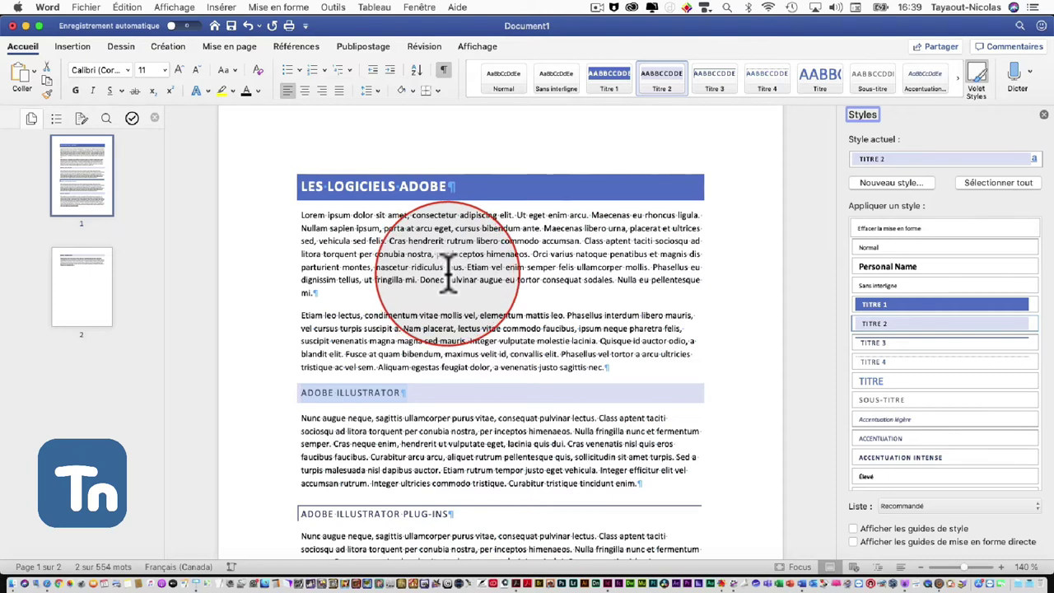
{"action": "scroll", "coordinate": [425, 329], "scroll_direction": "down", "scroll_amount": 5}
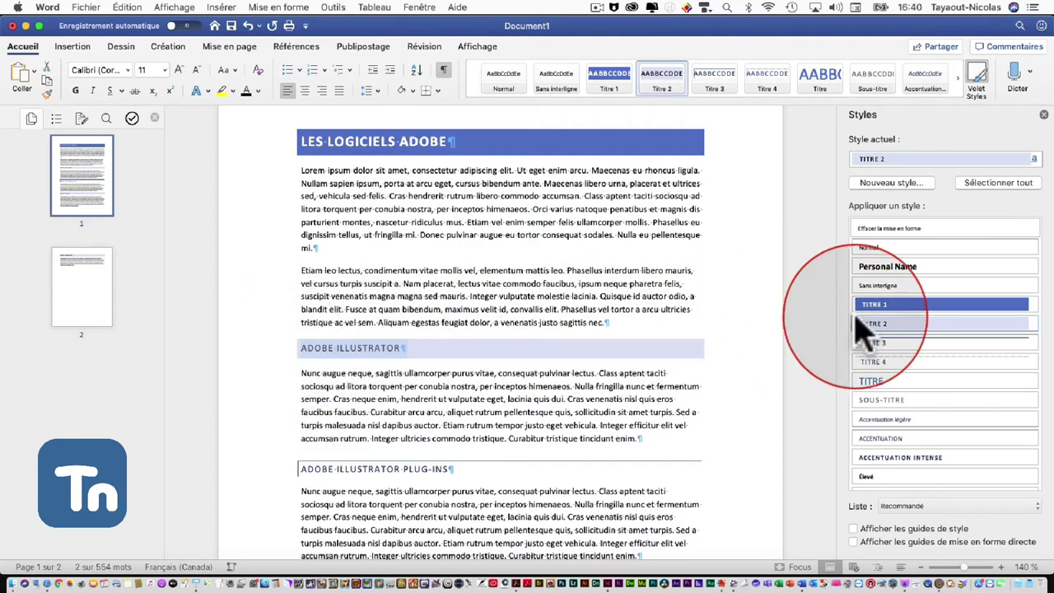
Make the ADOBE ILLUSTRATOR heading bold
{"action": "left_click", "coordinate": [459, 329]}
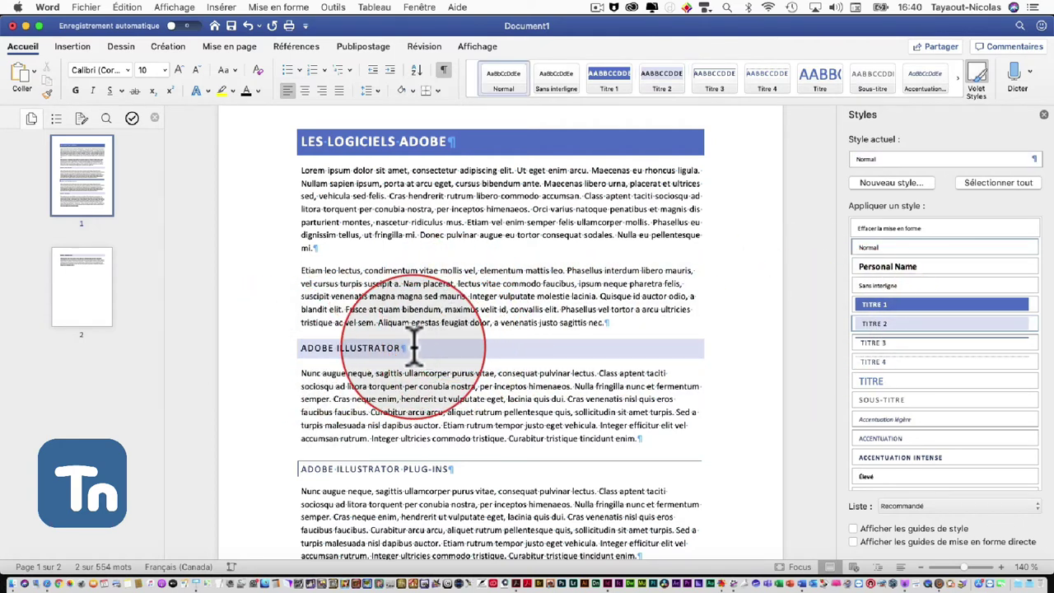
{"action": "left_click", "coordinate": [296, 350]}
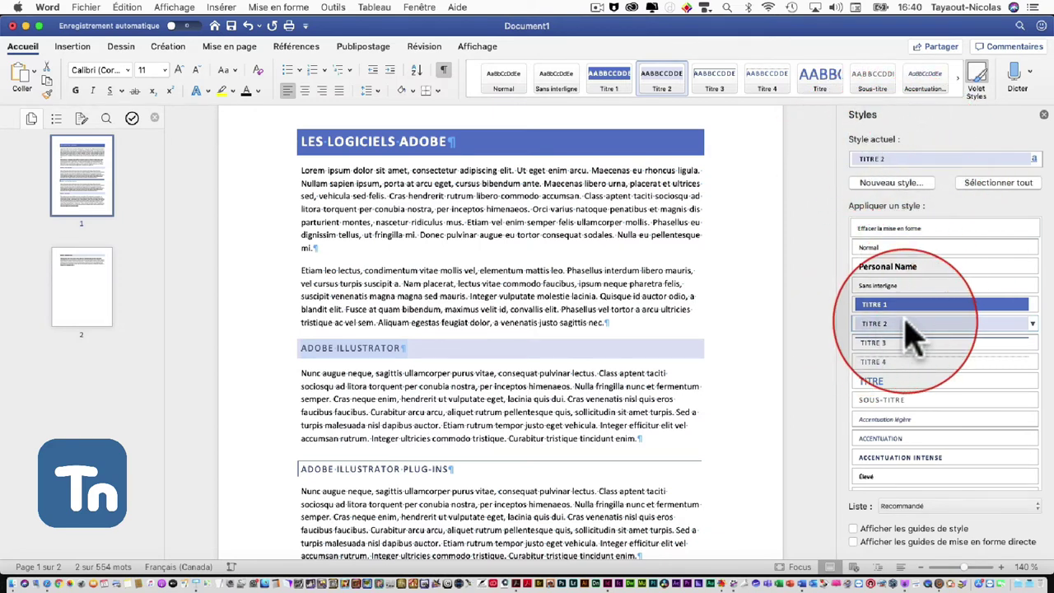
{"action": "left_click", "coordinate": [74, 91]}
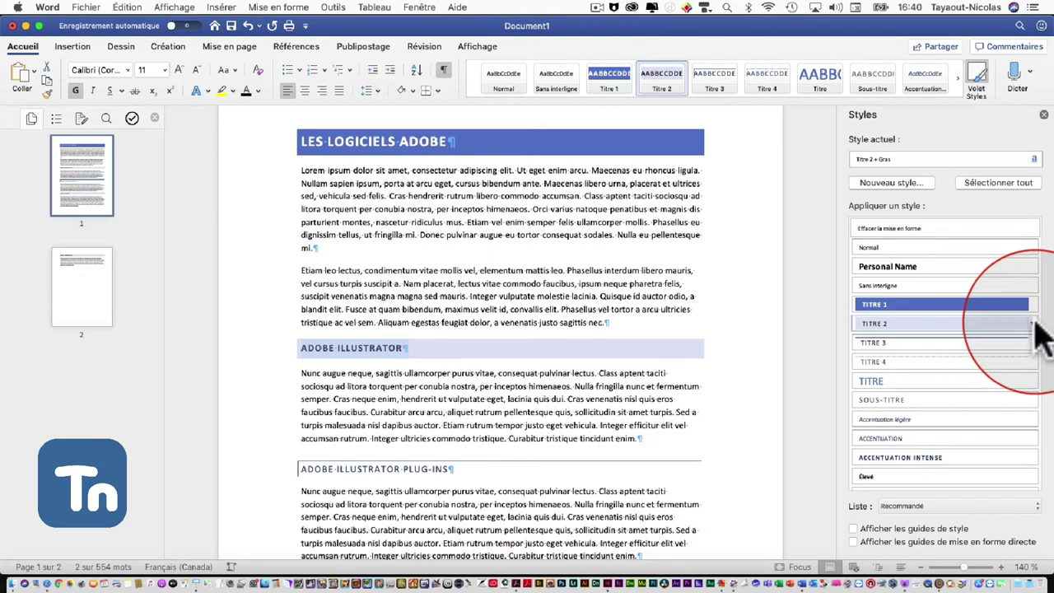
Update the Titre 2 style to match the bold ADOBE ILLUSTRATOR heading
{"action": "scroll", "coordinate": [540, 326], "scroll_direction": "down", "scroll_amount": 2}
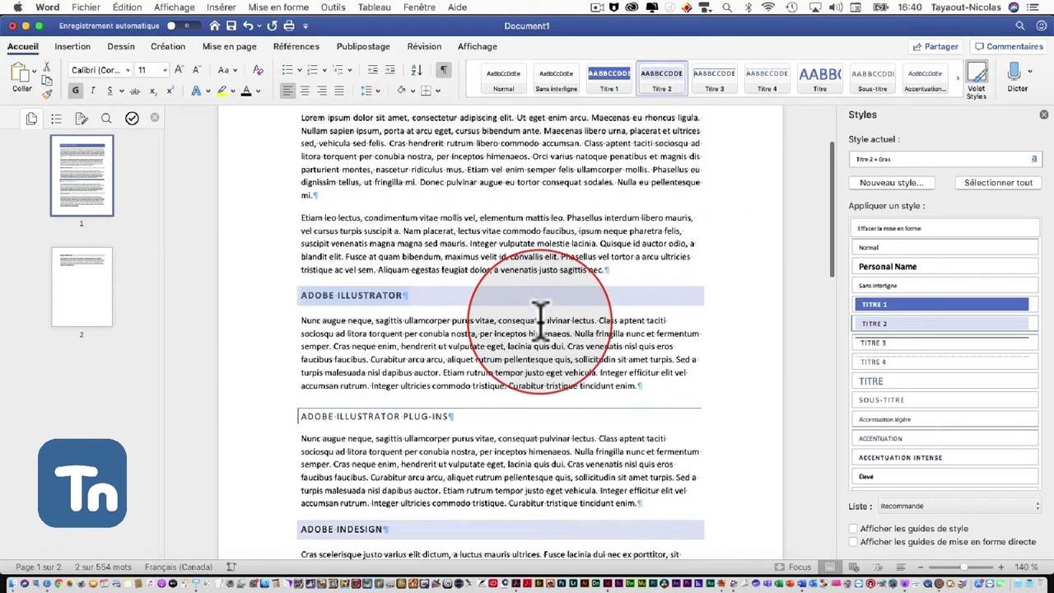
{"action": "scroll", "coordinate": [539, 317], "scroll_direction": "down", "scroll_amount": 1}
{"action": "scroll", "coordinate": [535, 330], "scroll_direction": "down", "scroll_amount": 1}
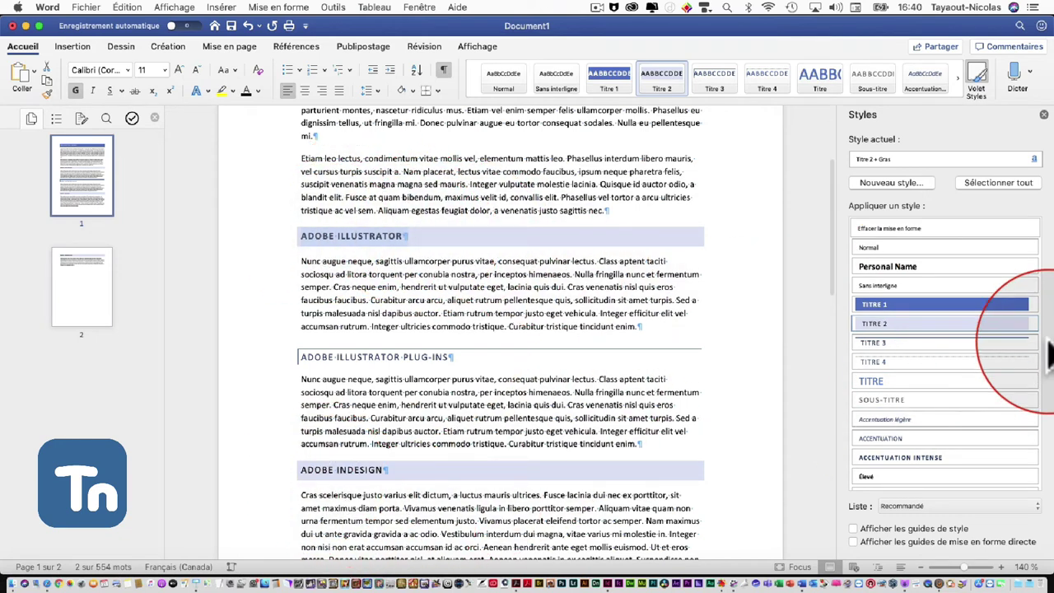
{"action": "left_click", "coordinate": [1034, 324]}
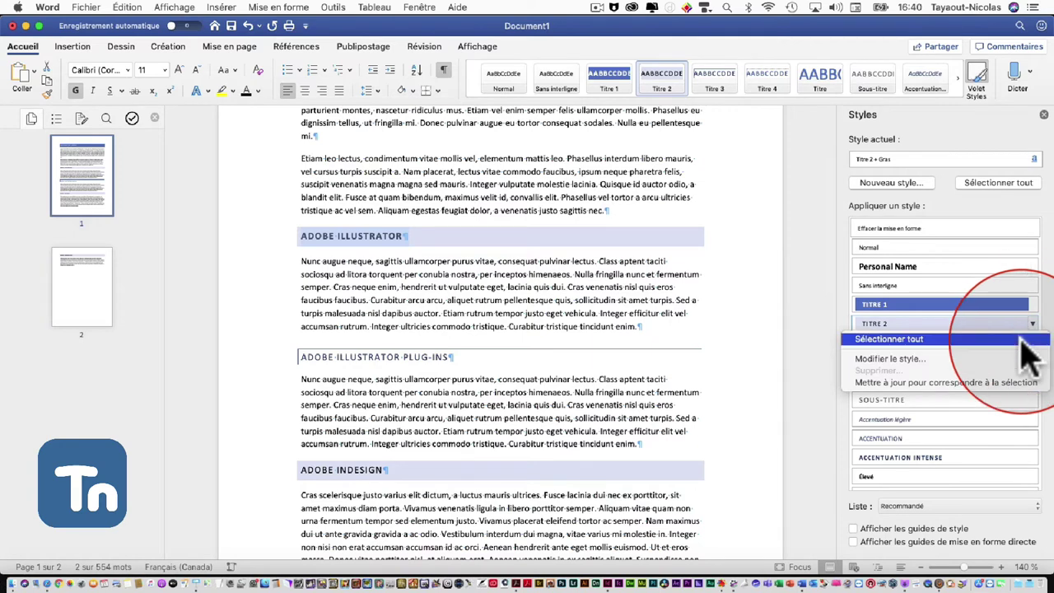
{"action": "left_click", "coordinate": [1015, 384]}
{"action": "scroll", "coordinate": [465, 374], "scroll_direction": "down", "scroll_amount": 2}
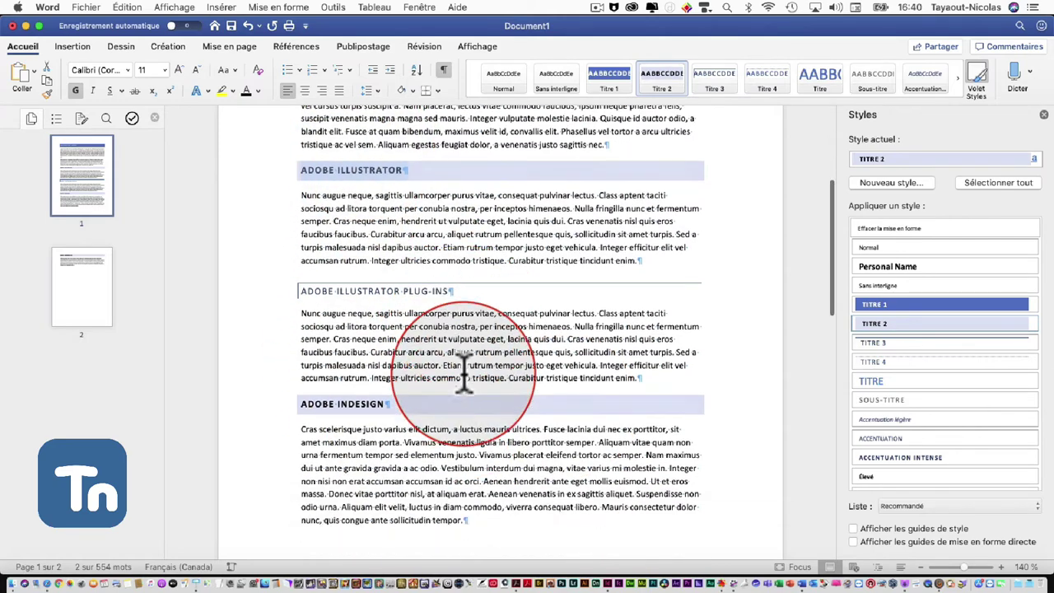
{"action": "scroll", "coordinate": [466, 375], "scroll_direction": "down", "scroll_amount": 5}
{"action": "scroll", "coordinate": [467, 365], "scroll_direction": "down", "scroll_amount": 5}
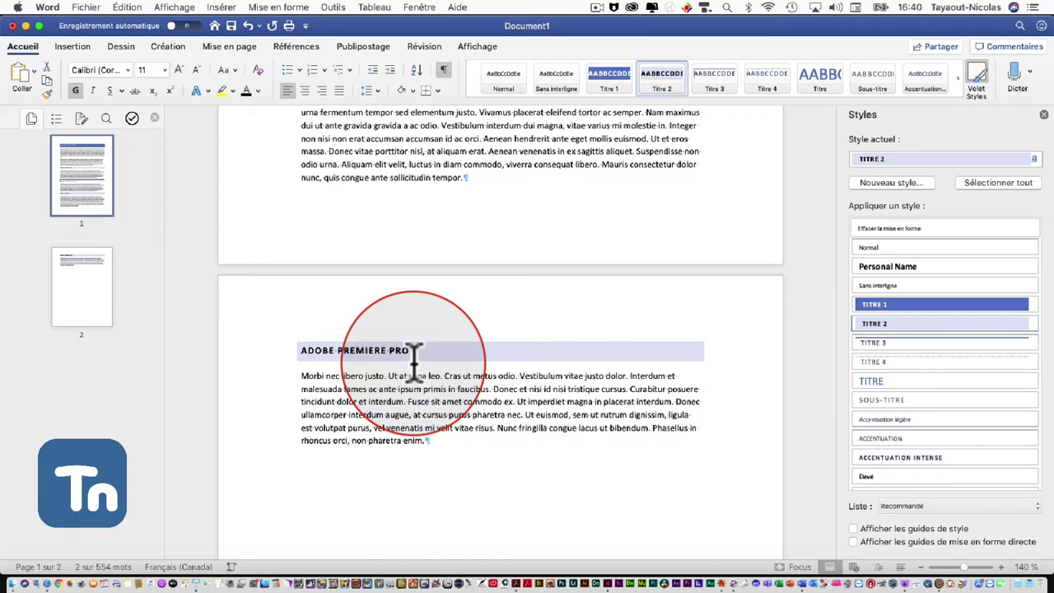
{"action": "scroll", "coordinate": [416, 358], "scroll_direction": "up", "scroll_amount": 2}
{"action": "scroll", "coordinate": [414, 361], "scroll_direction": "up", "scroll_amount": 5}
{"action": "scroll", "coordinate": [411, 362], "scroll_direction": "up", "scroll_amount": 3}
{"action": "scroll", "coordinate": [413, 363], "scroll_direction": "up", "scroll_amount": 1}
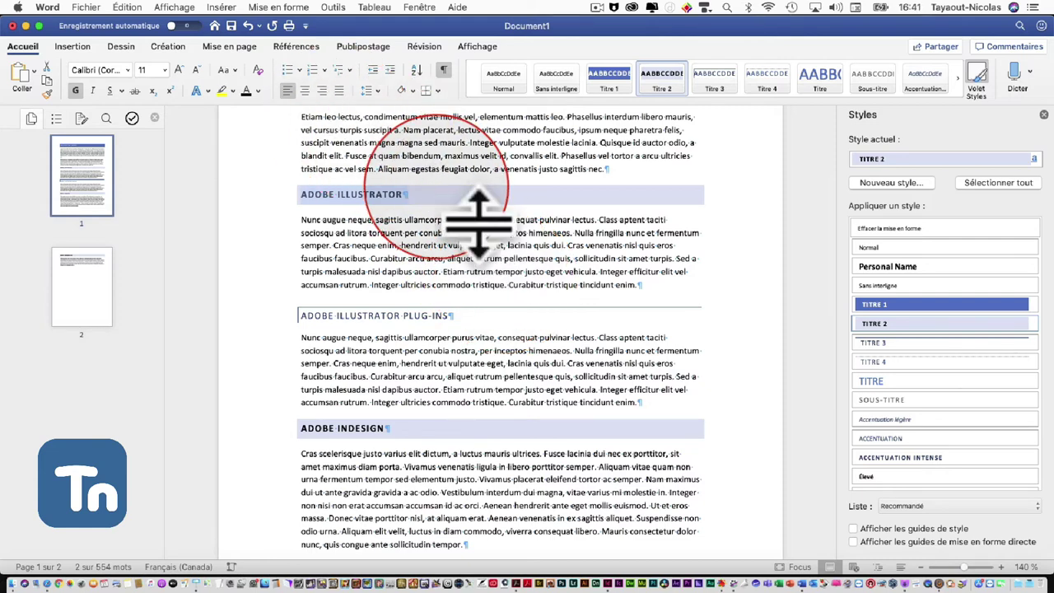
Set the ADOBE ILLUSTRATOR heading text in the Algerian font
{"action": "left_click", "coordinate": [432, 195]}
{"action": "left_click_drag", "start_coordinate": [403, 195], "coordinate": [301, 194]}
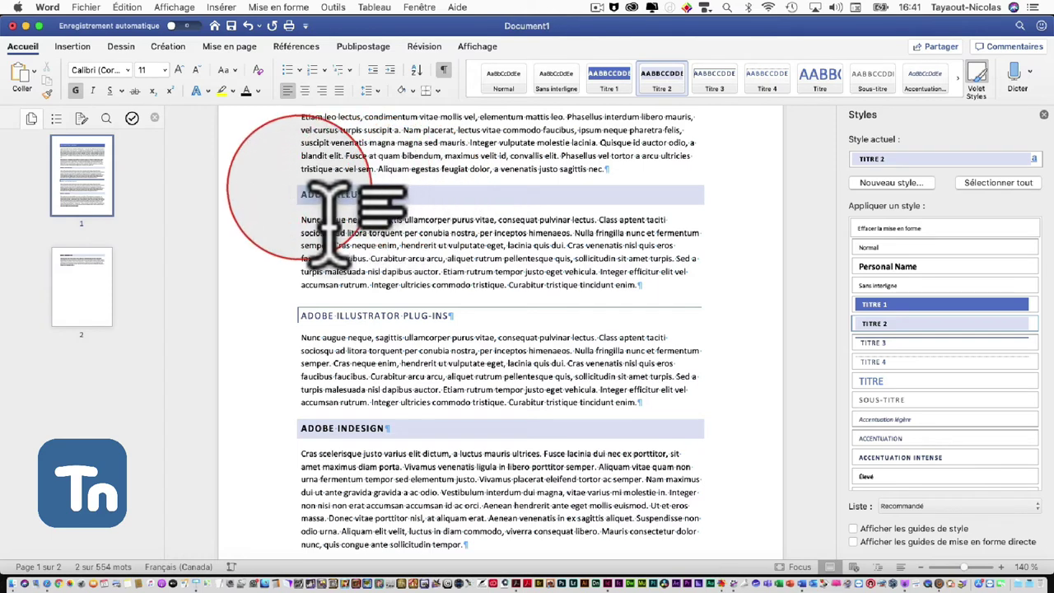
{"action": "left_click", "coordinate": [127, 70]}
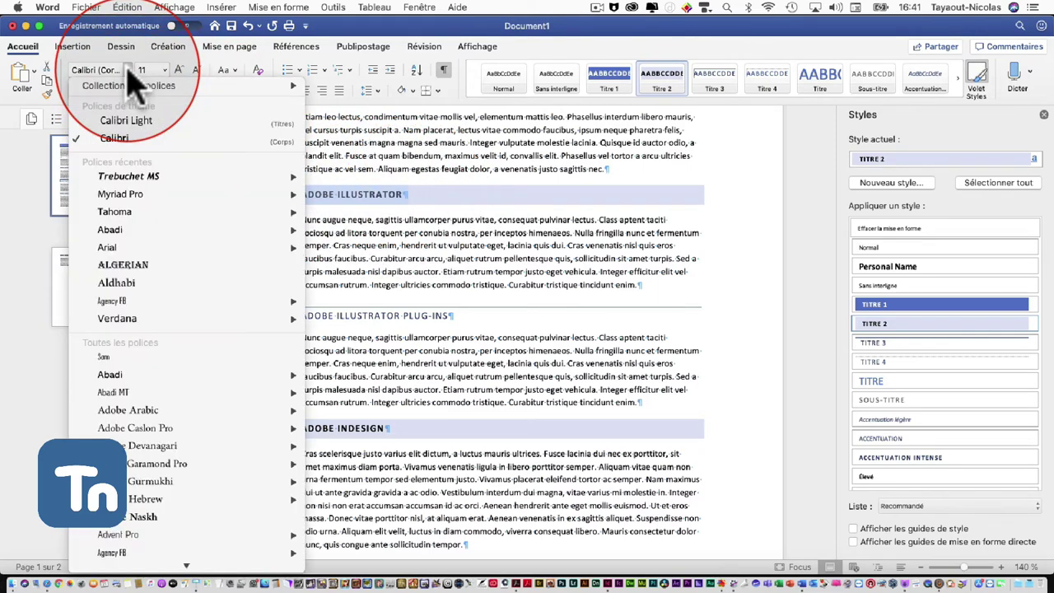
{"action": "left_click", "coordinate": [124, 265]}
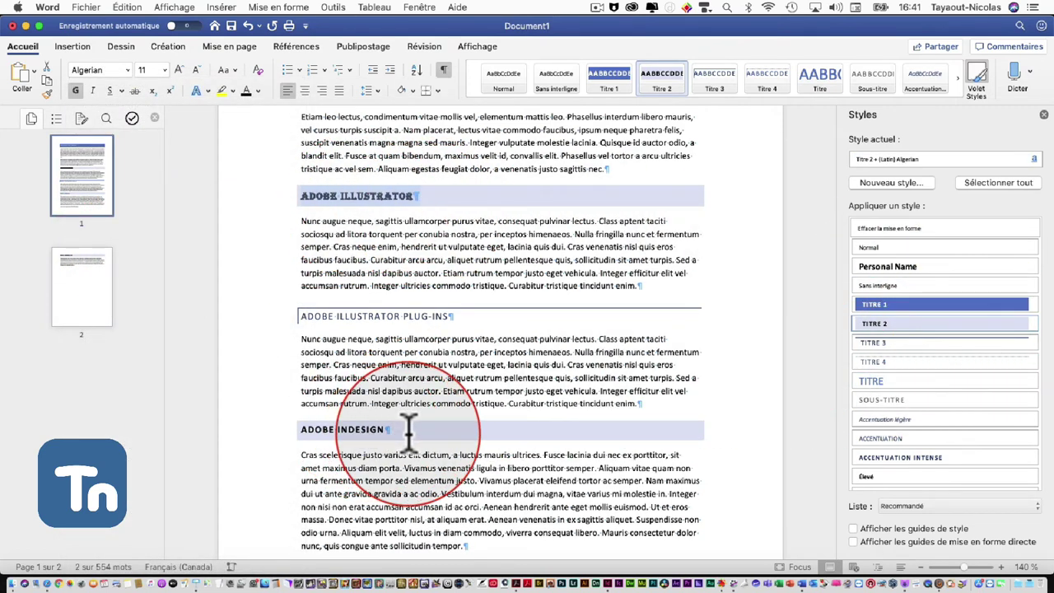
Update Titre 2 to match the heading so all Titre 2 headings use Algerian
{"action": "scroll", "coordinate": [401, 329], "scroll_direction": "down", "scroll_amount": 3}
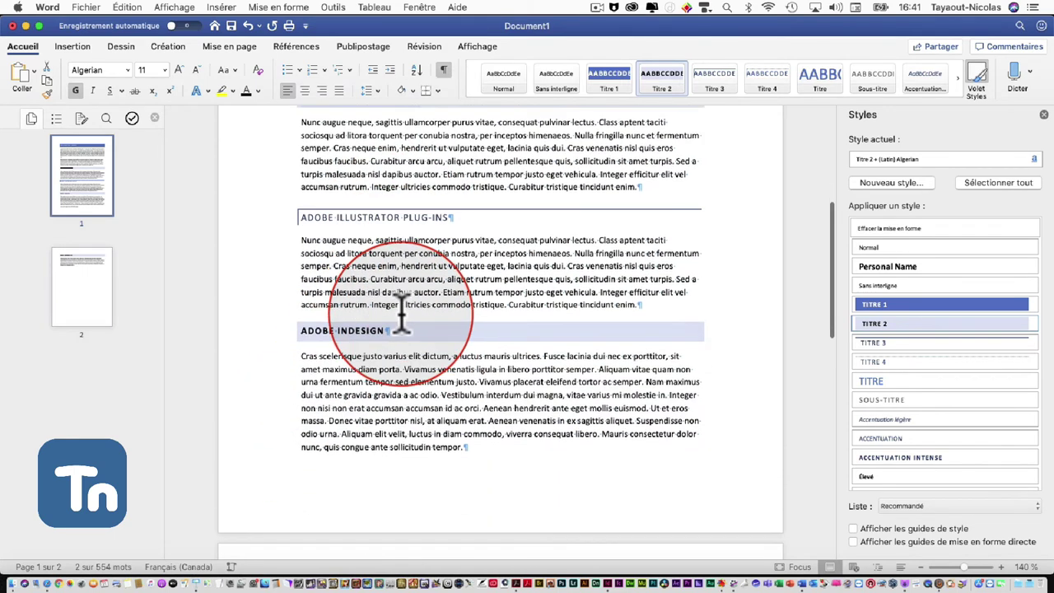
{"action": "left_click", "coordinate": [1035, 325]}
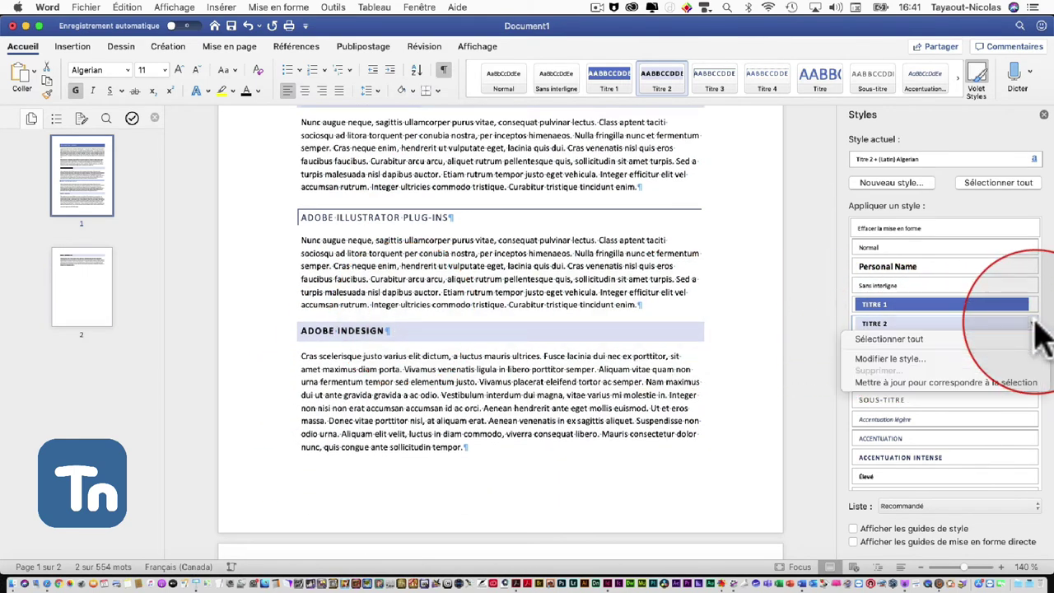
{"action": "left_click", "coordinate": [951, 384]}
{"action": "scroll", "coordinate": [561, 326], "scroll_direction": "down", "scroll_amount": 5}
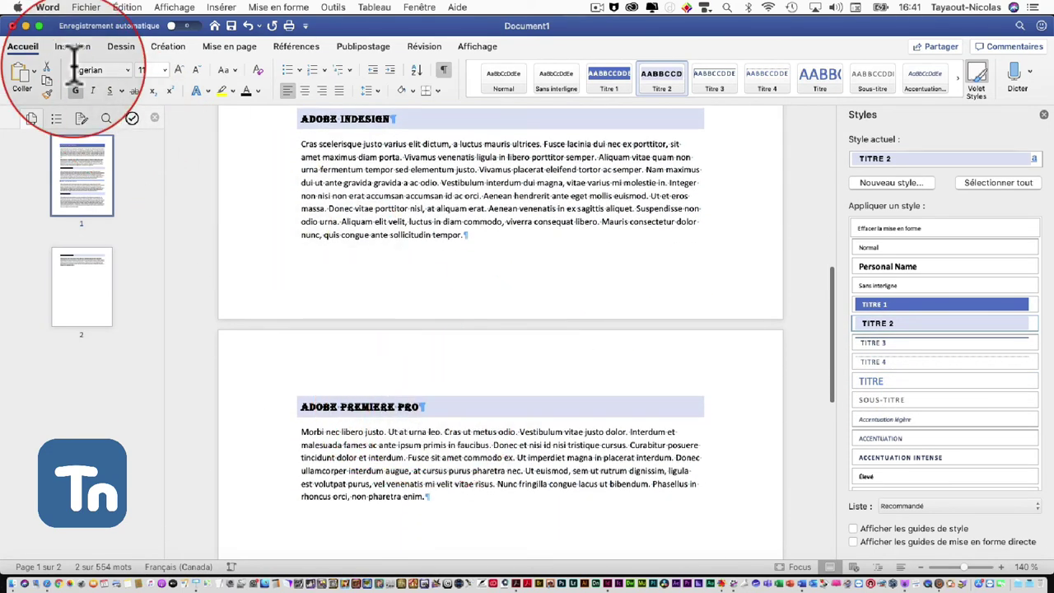
{"action": "scroll", "coordinate": [352, 165], "scroll_direction": "up", "scroll_amount": 5}
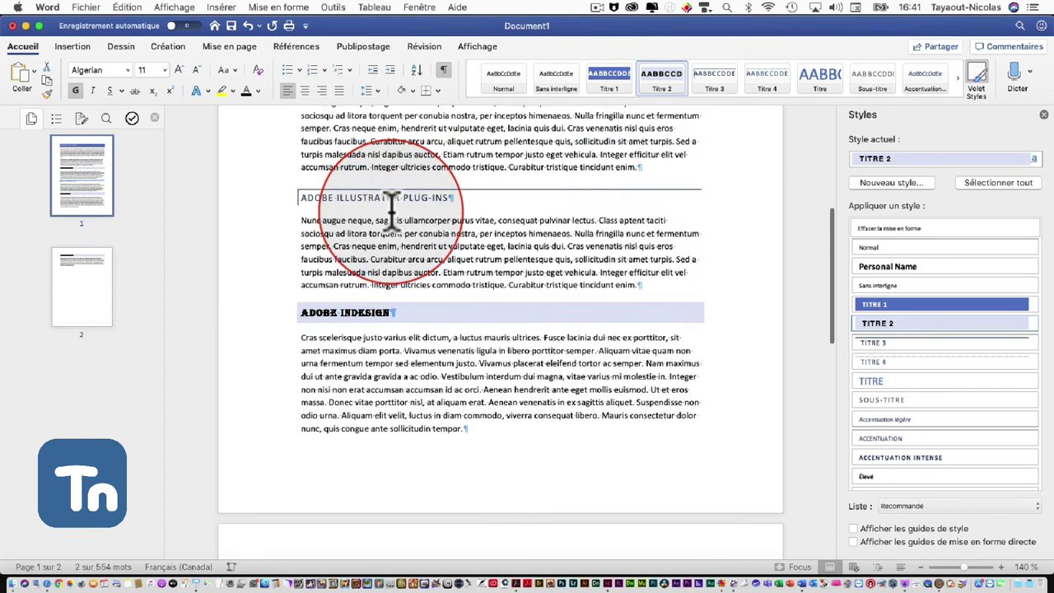
{"action": "scroll", "coordinate": [392, 207], "scroll_direction": "up", "scroll_amount": 1}
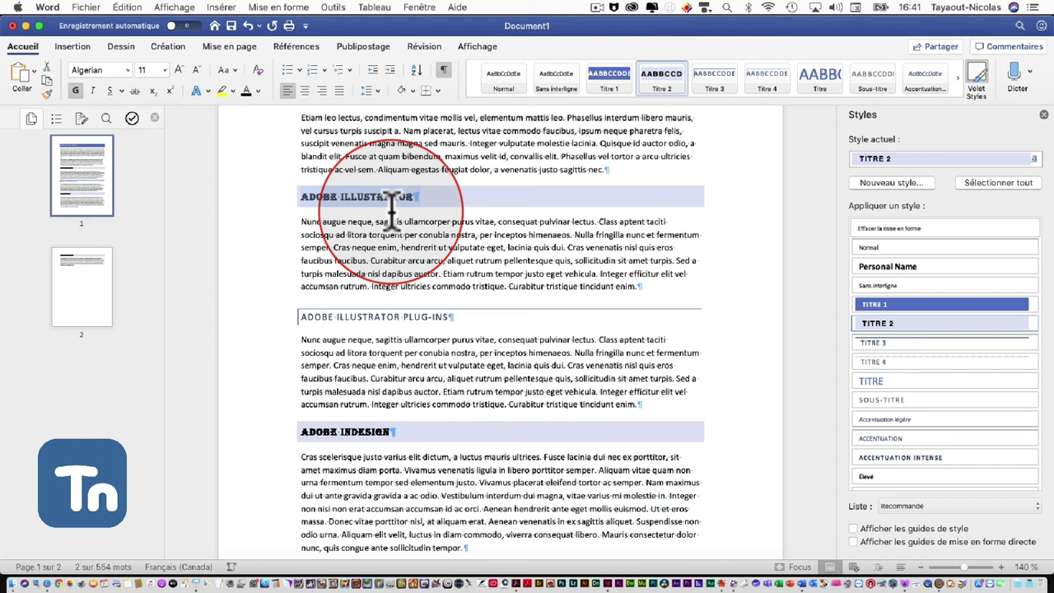
{"action": "left_click", "coordinate": [598, 8]}
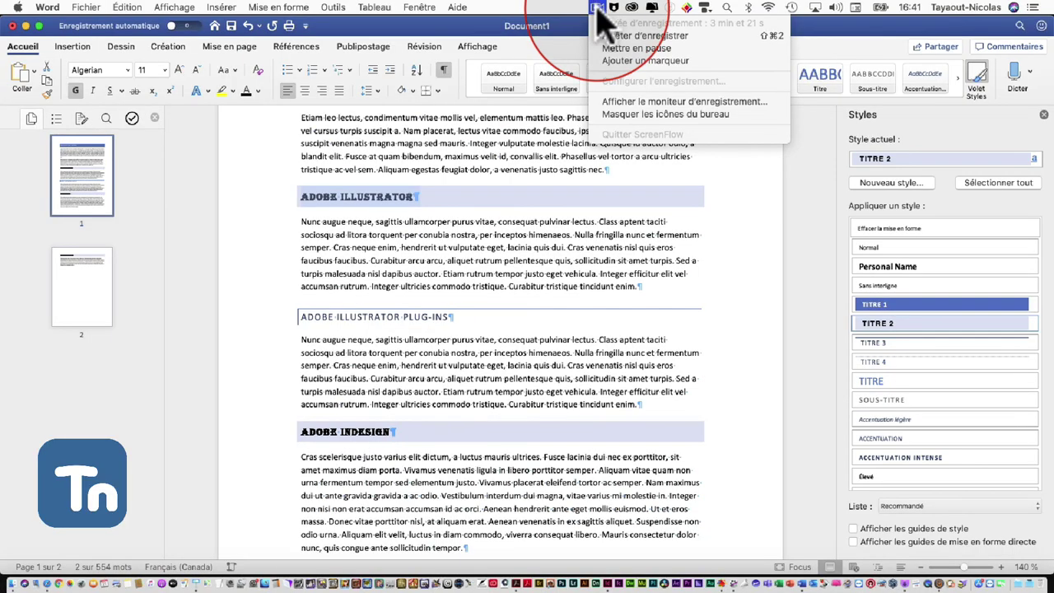